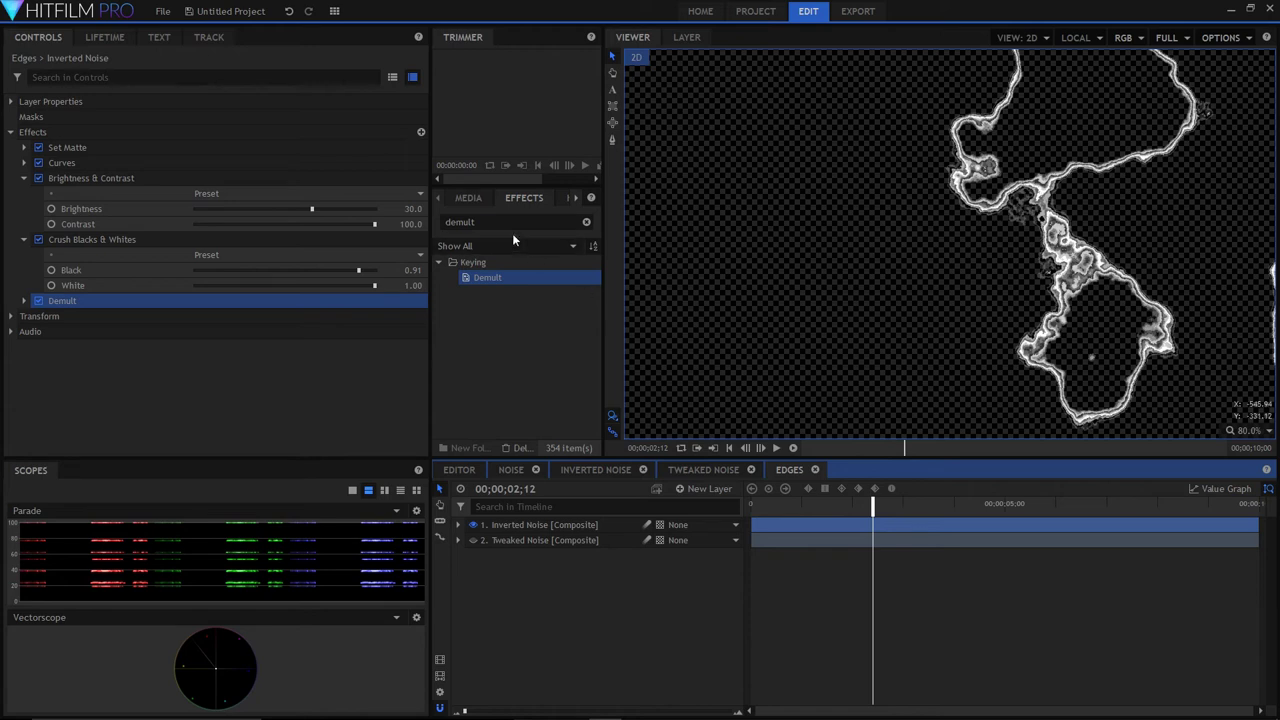
Create a composite shot named Embers, add the Edges composite to it, and preview it further along the timeline
click(550, 222)
click(565, 239)
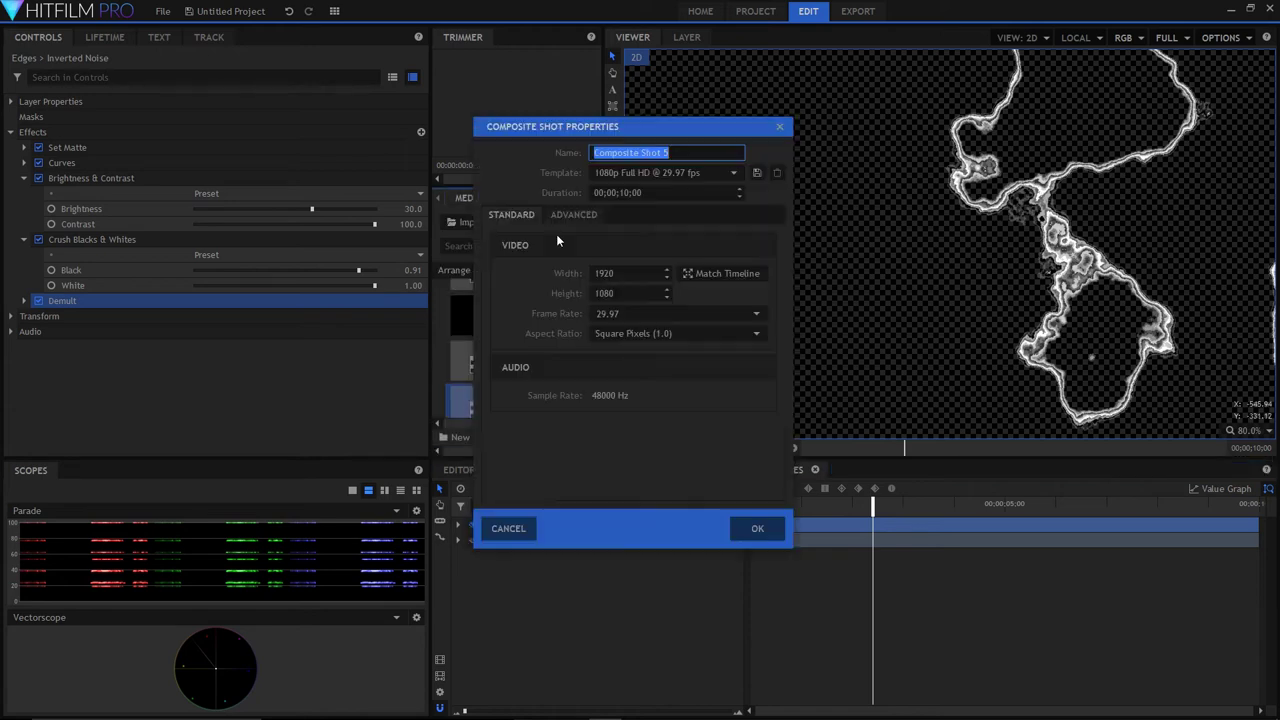
text(Embers)
key(Return)
drag(483, 297, 542, 527)
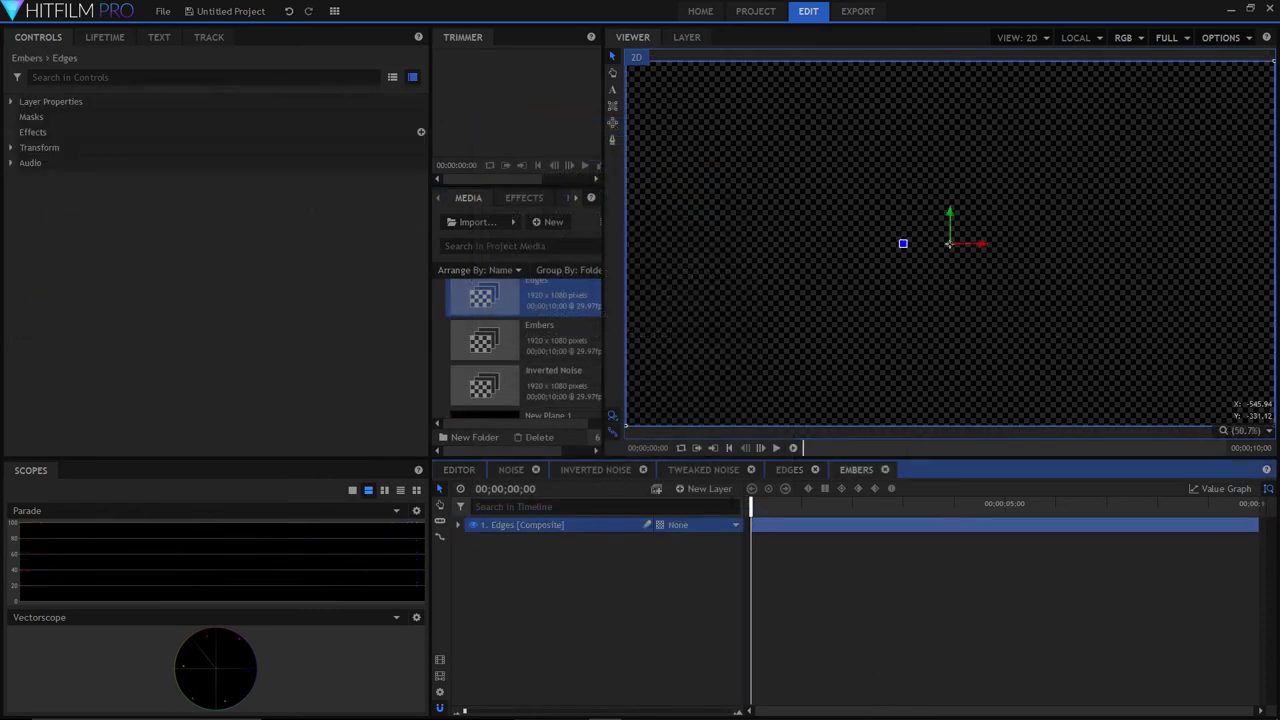
drag(755, 510, 857, 500)
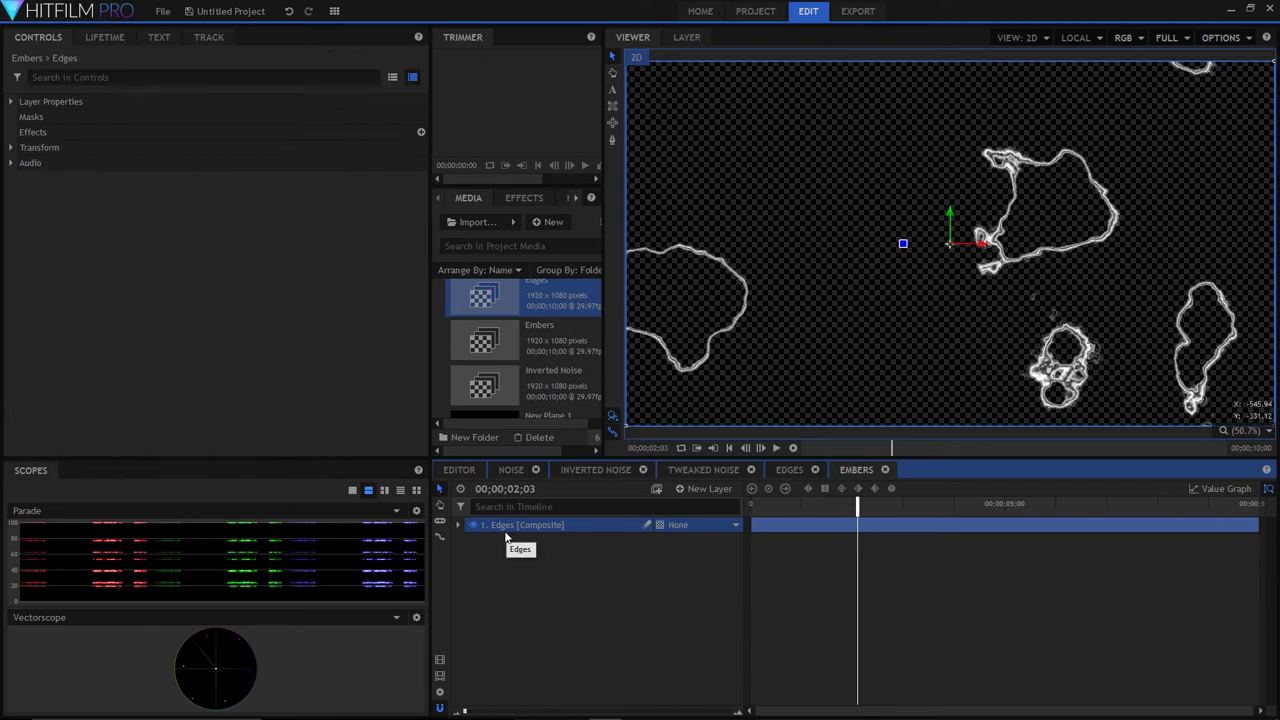
Add a Particle Simulator above the Edges layer in the Embers composite and hide the Edges layer
click(512, 200)
drag(508, 293, 533, 527)
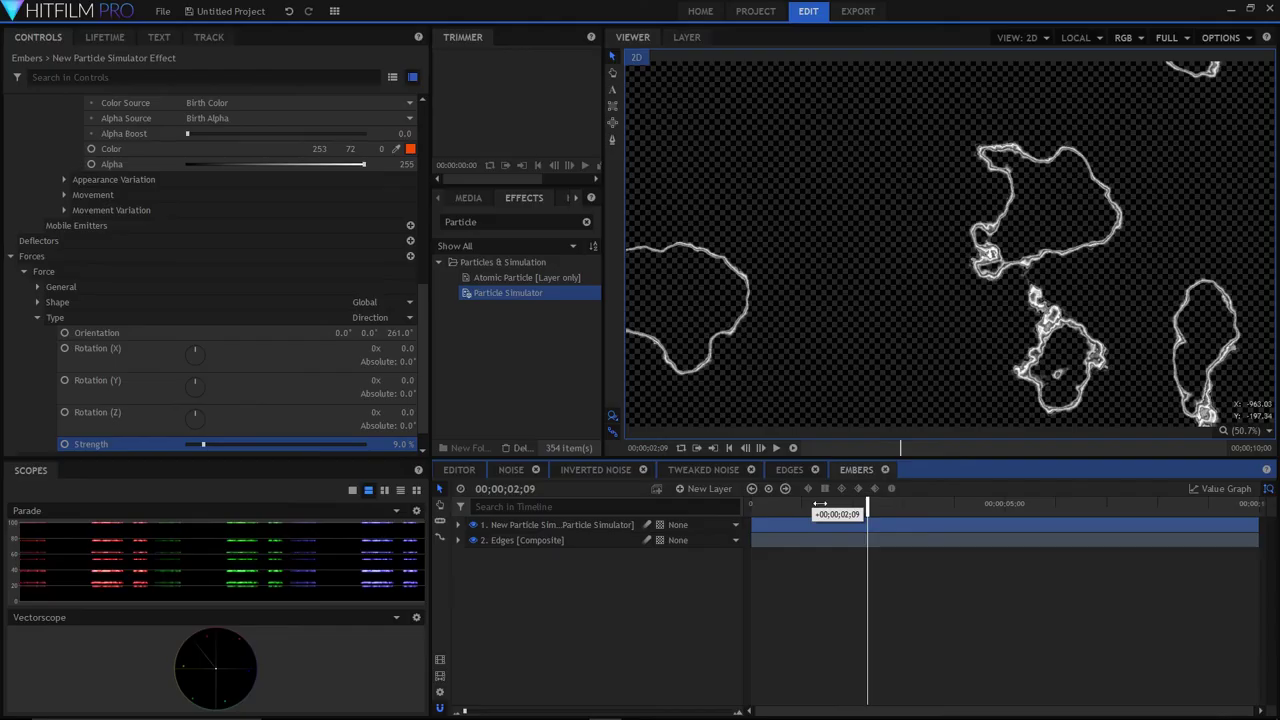
drag(835, 503, 929, 503)
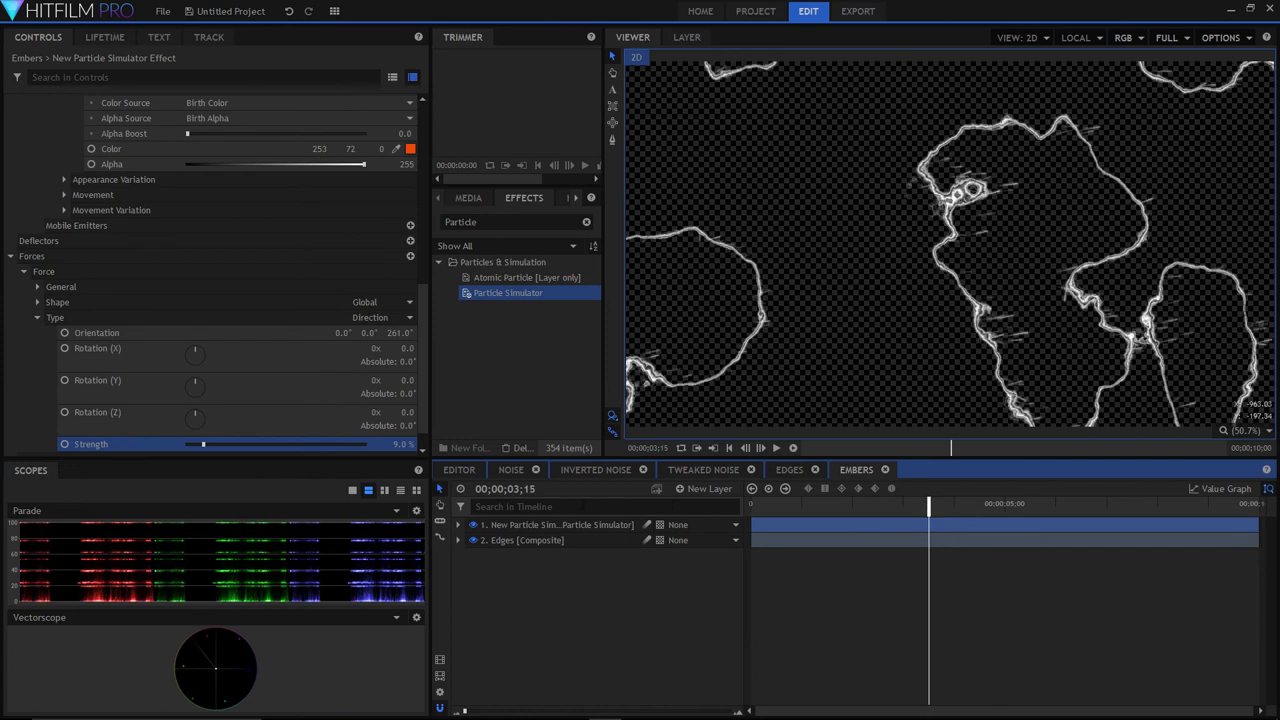
click(473, 538)
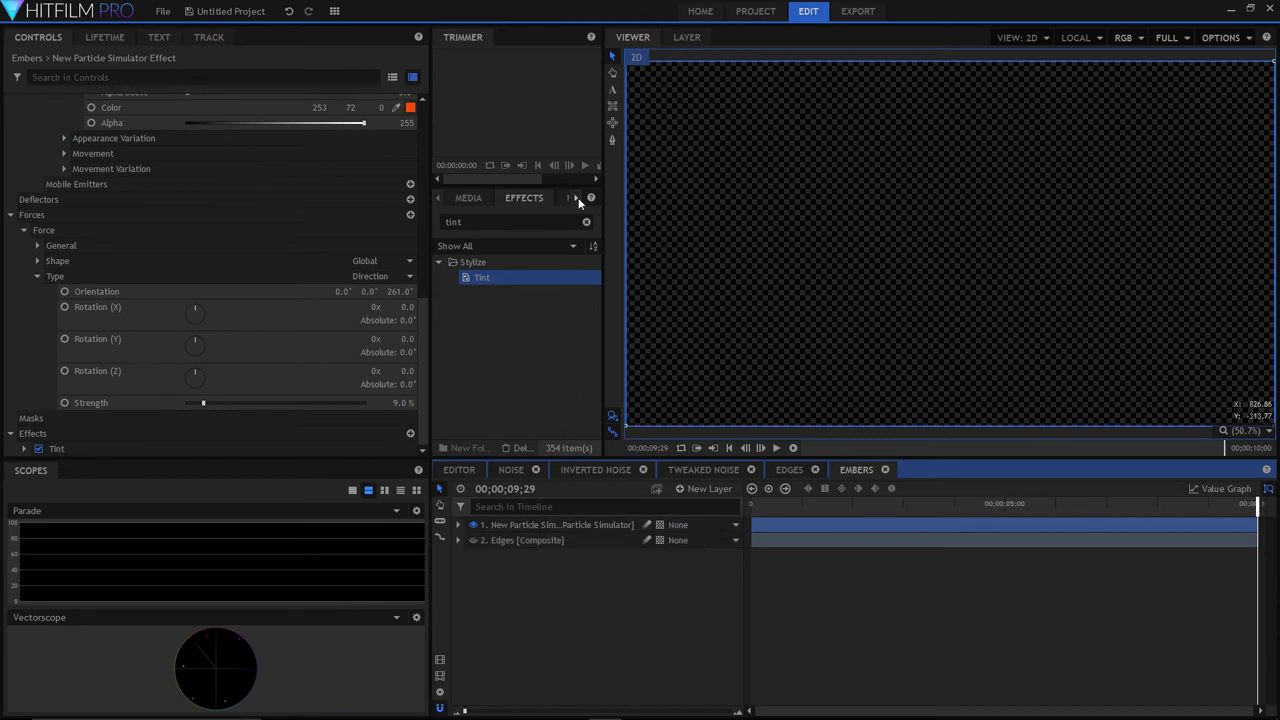
Create another composite shot with the default settings and add the Edges composite to its timeline
key(ctrl+shift+n)
click(766, 528)
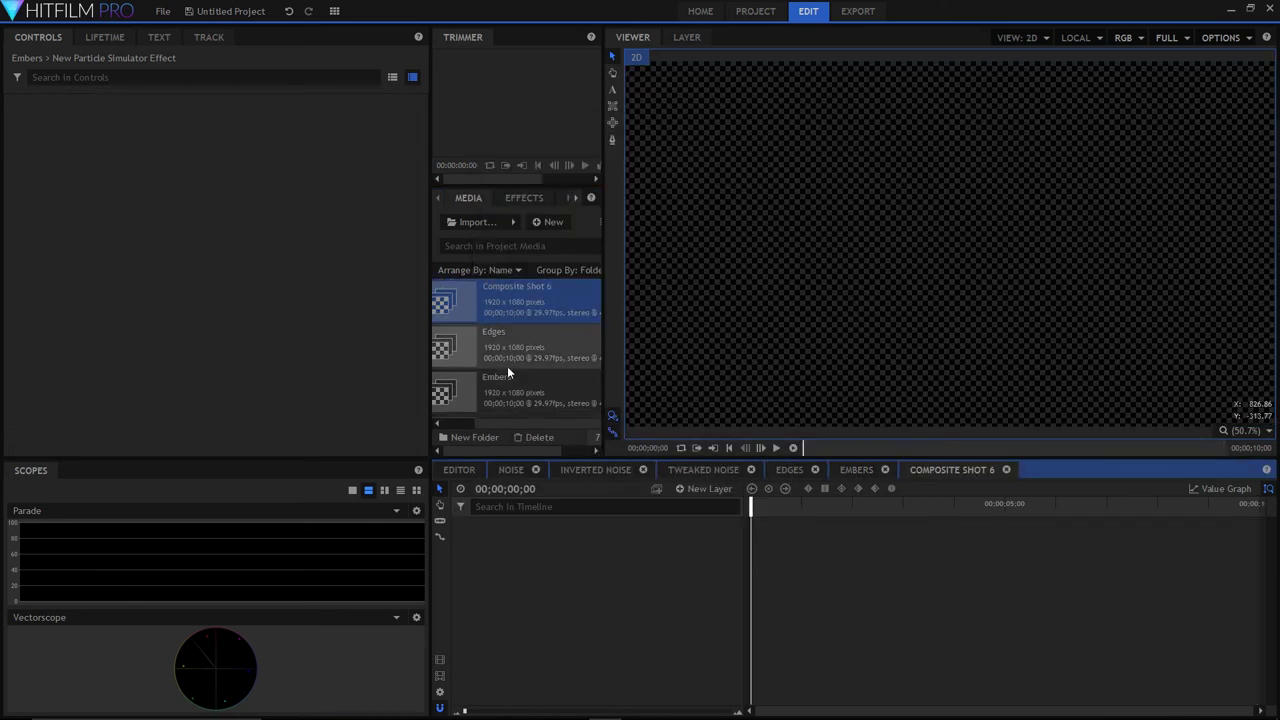
drag(503, 356, 476, 531)
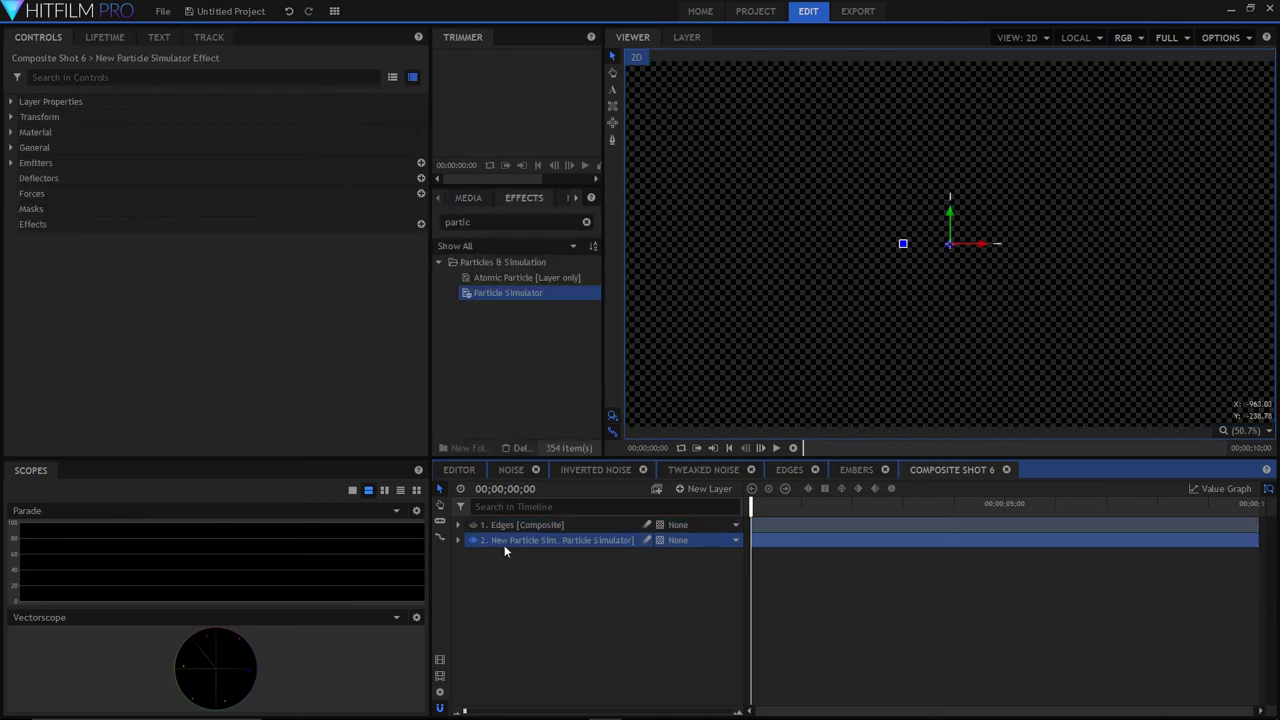
Set the Particle Simulator's emitter shape to Layer
click(57, 167)
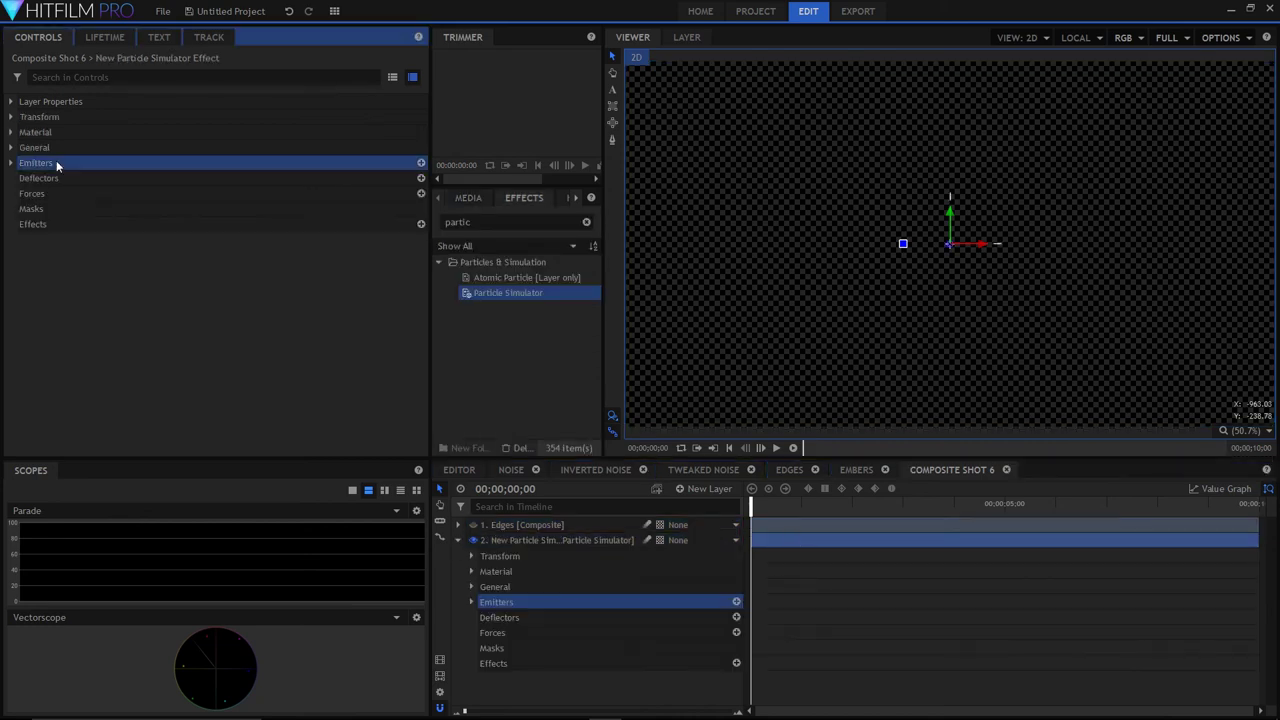
click(11, 163)
click(23, 179)
click(37, 193)
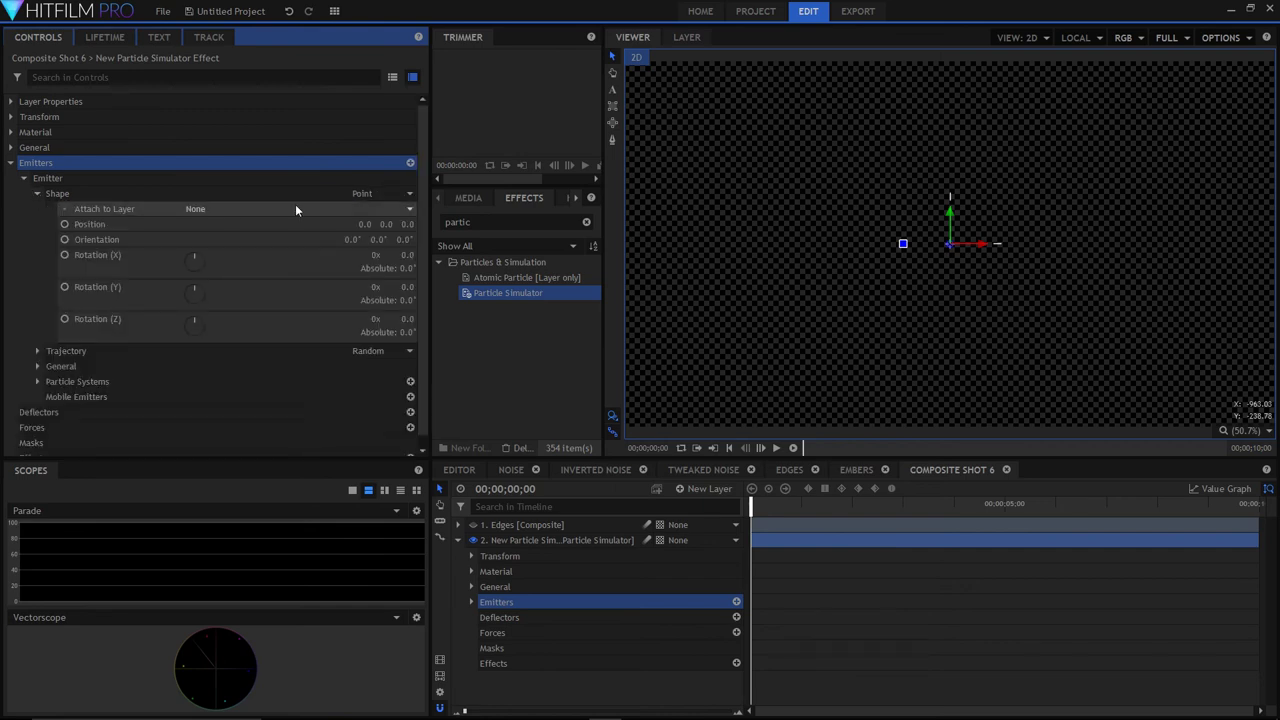
click(405, 195)
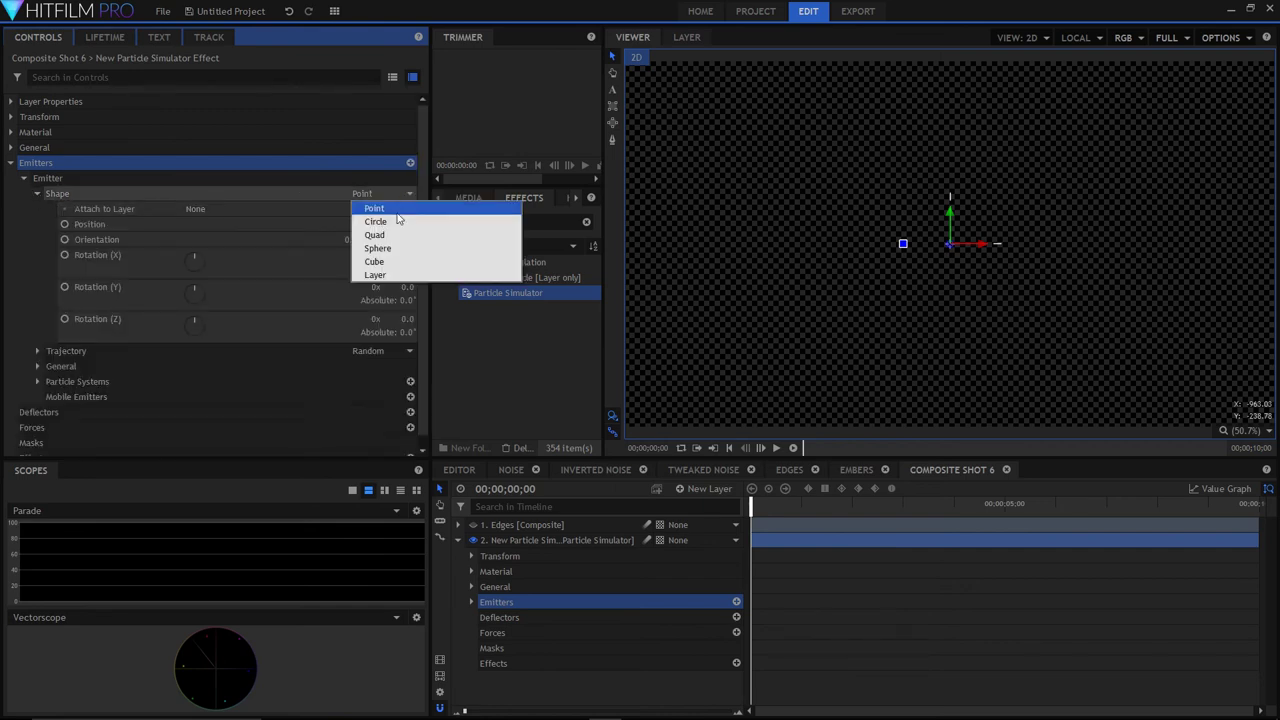
click(391, 274)
Set the emitter's source layer to Edges and toggle its Use Layer Alpha and Use Layer Color options
click(234, 207)
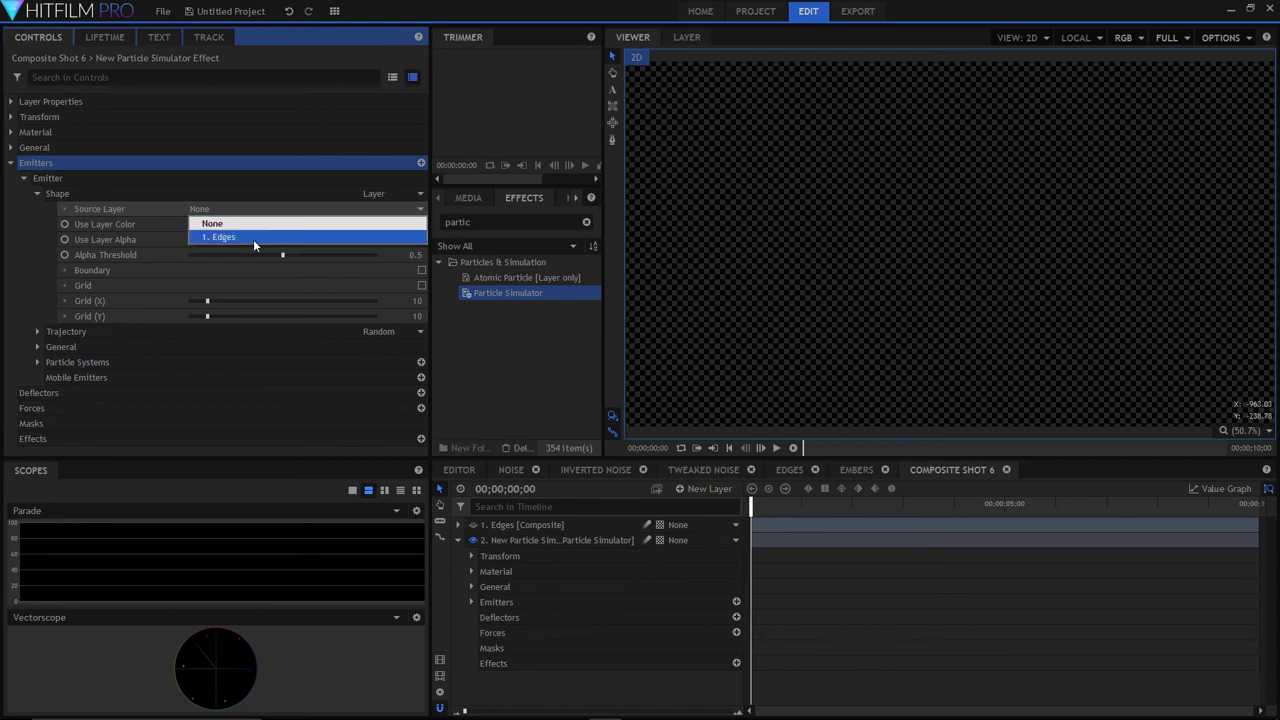
click(253, 238)
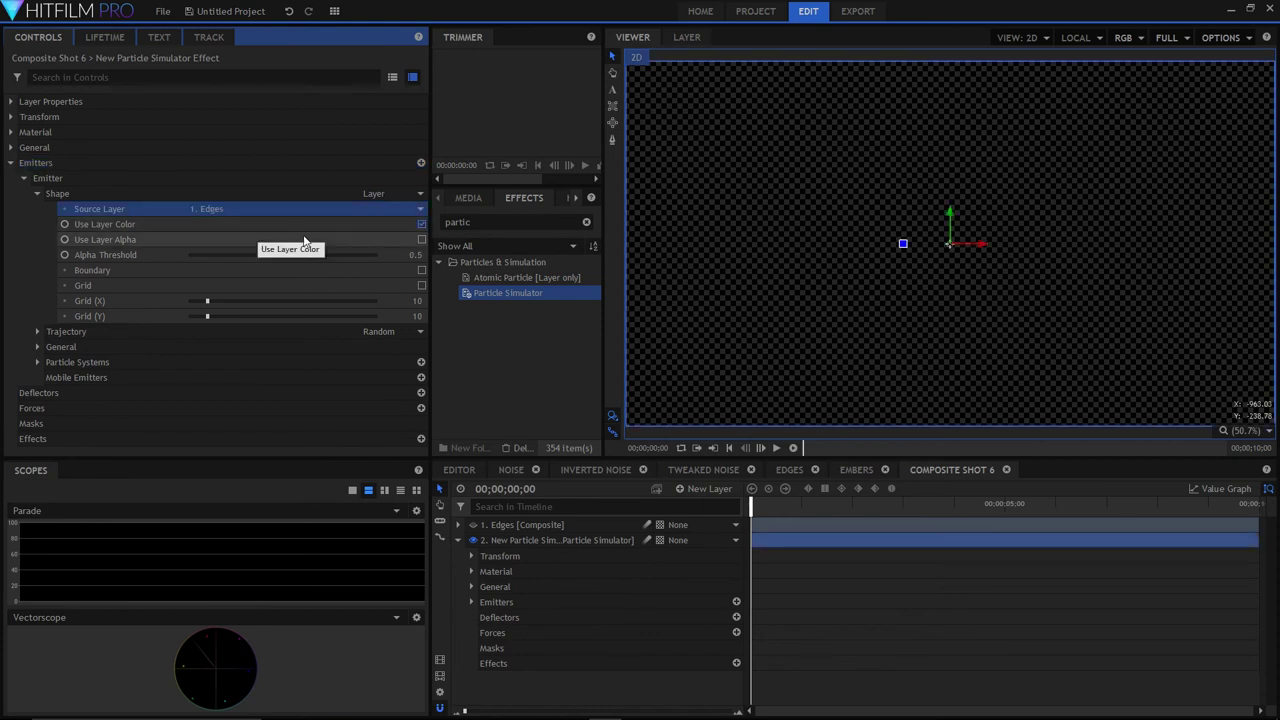
click(422, 237)
click(422, 224)
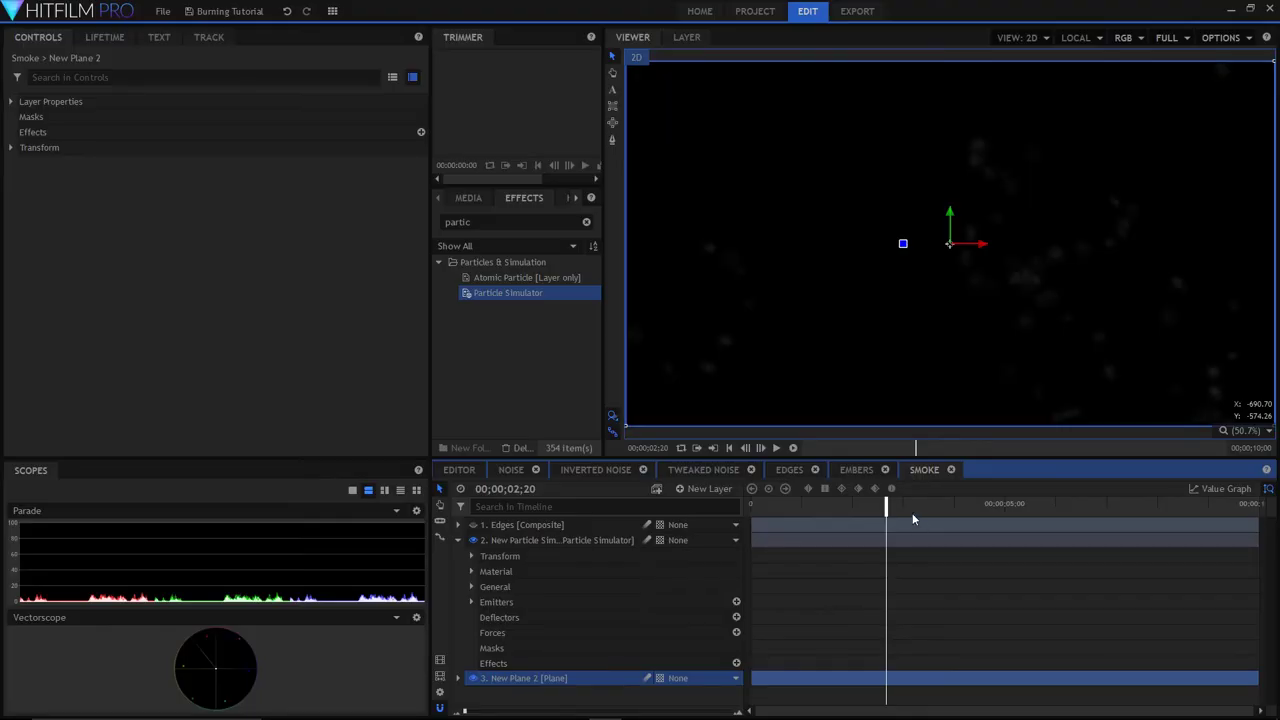
Scrub forward through the Smoke composite to preview the smoke particles over the plane
drag(886, 508, 994, 516)
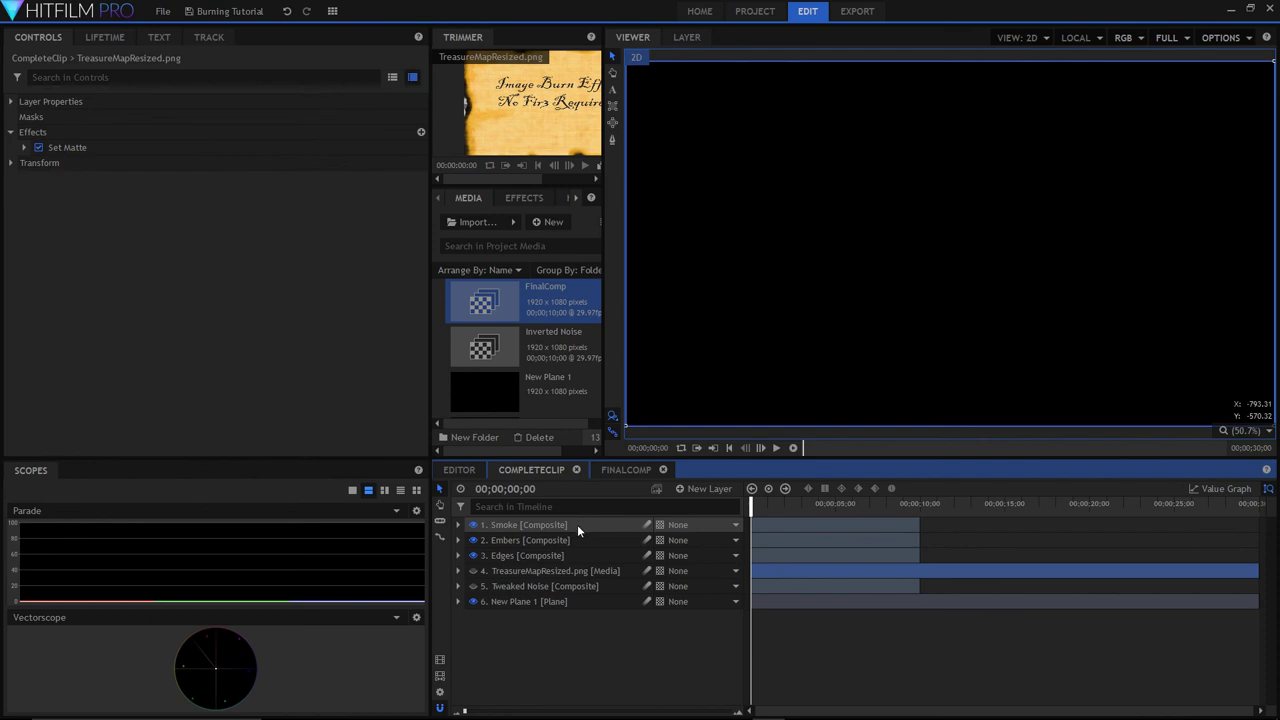
Hide the Edges layer in the CompleteClip composite and play it to view the smoke and embers alone
drag(577, 524, 606, 575)
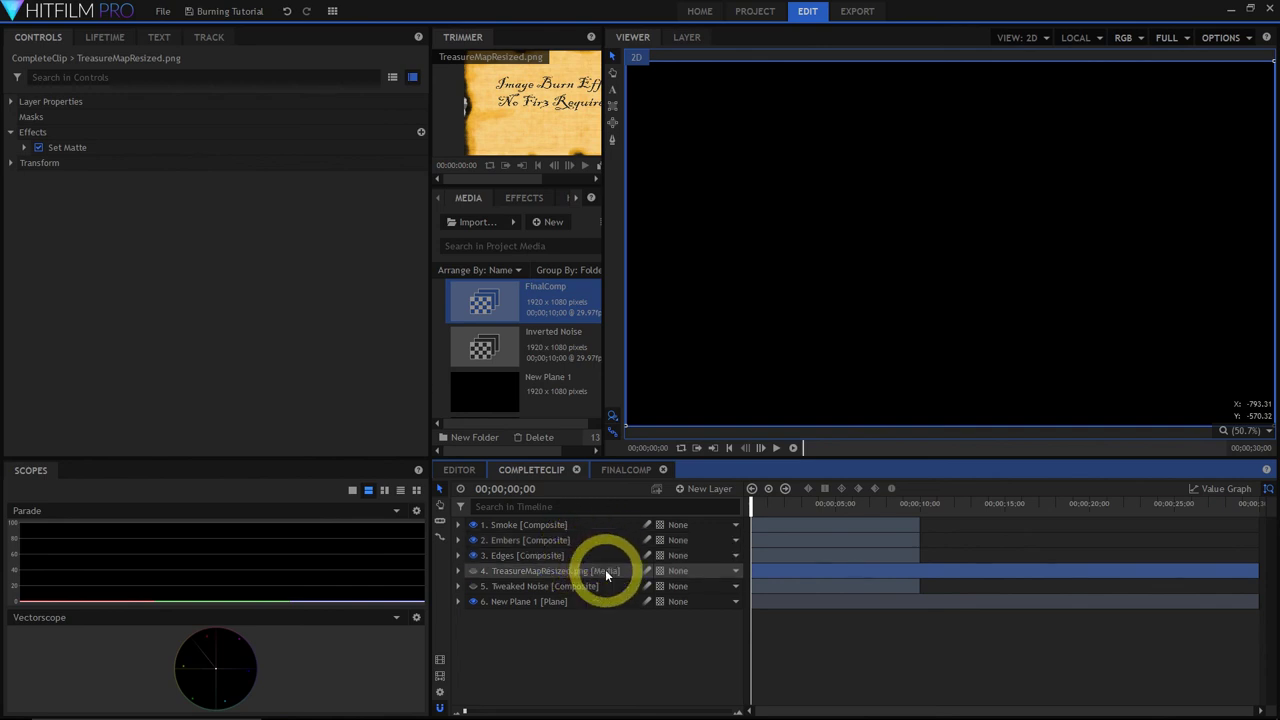
drag(606, 575, 605, 608)
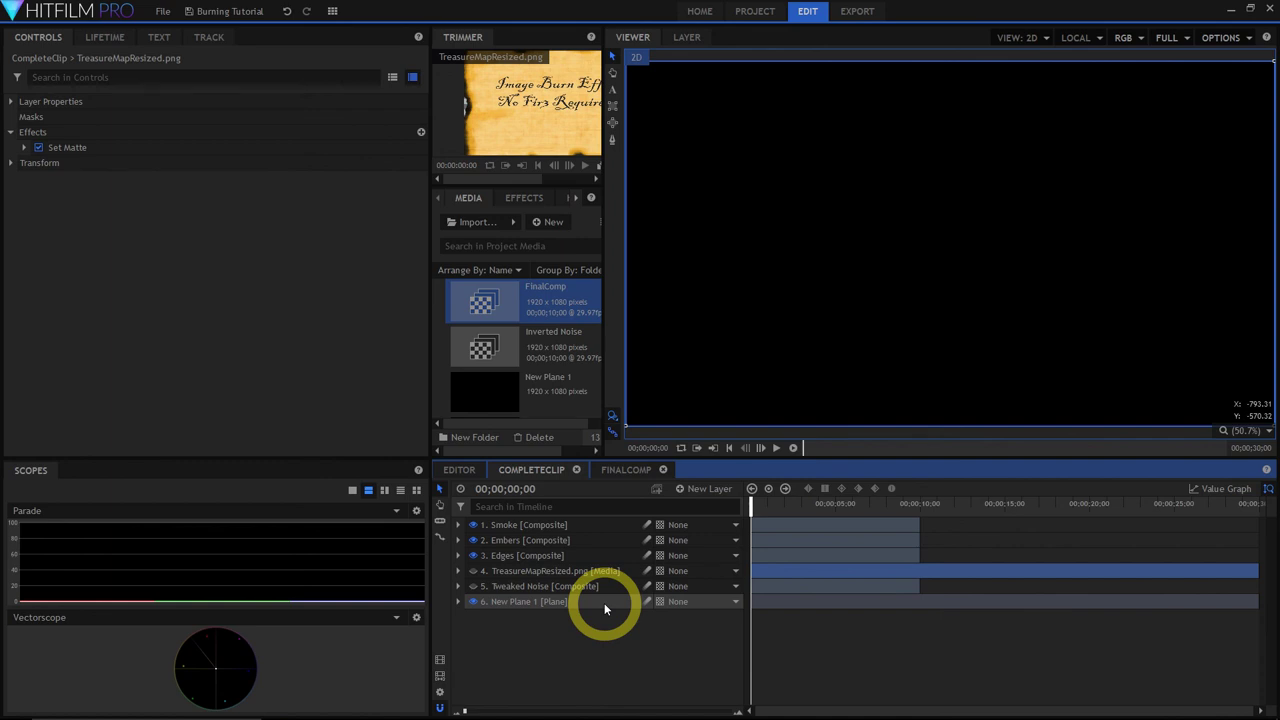
drag(604, 608, 482, 551)
click(775, 451)
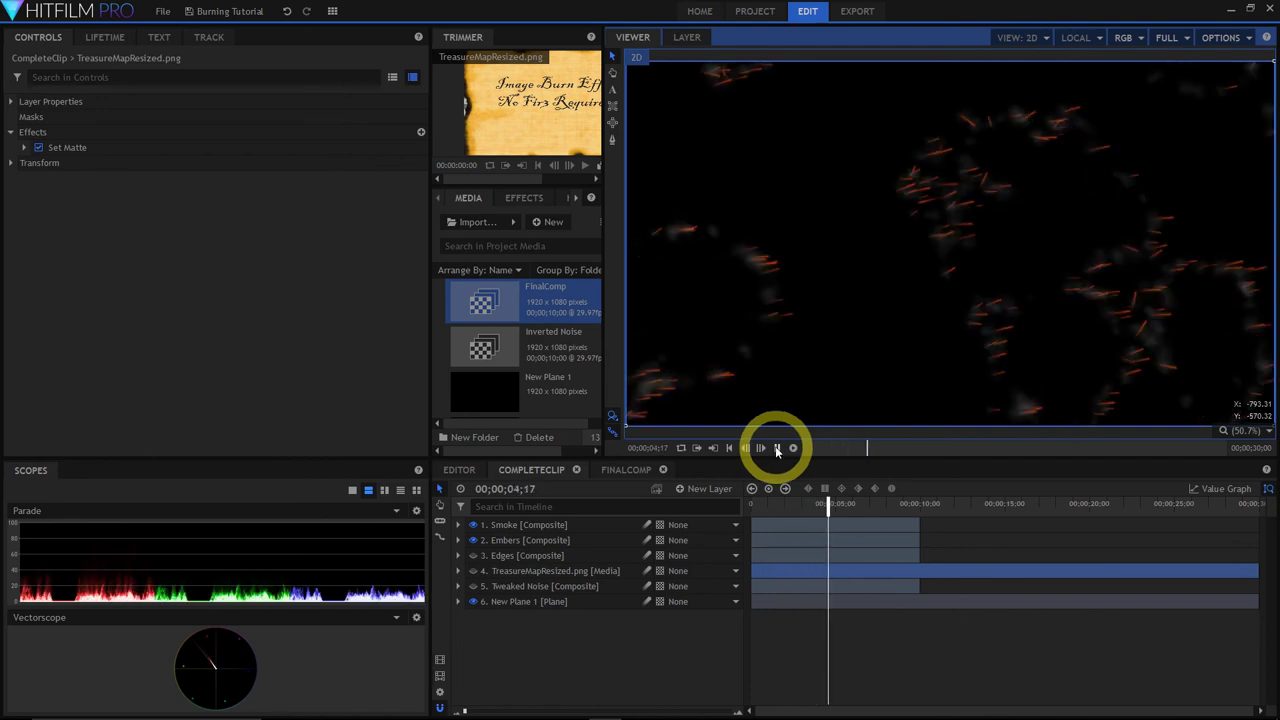
click(777, 448)
click(840, 505)
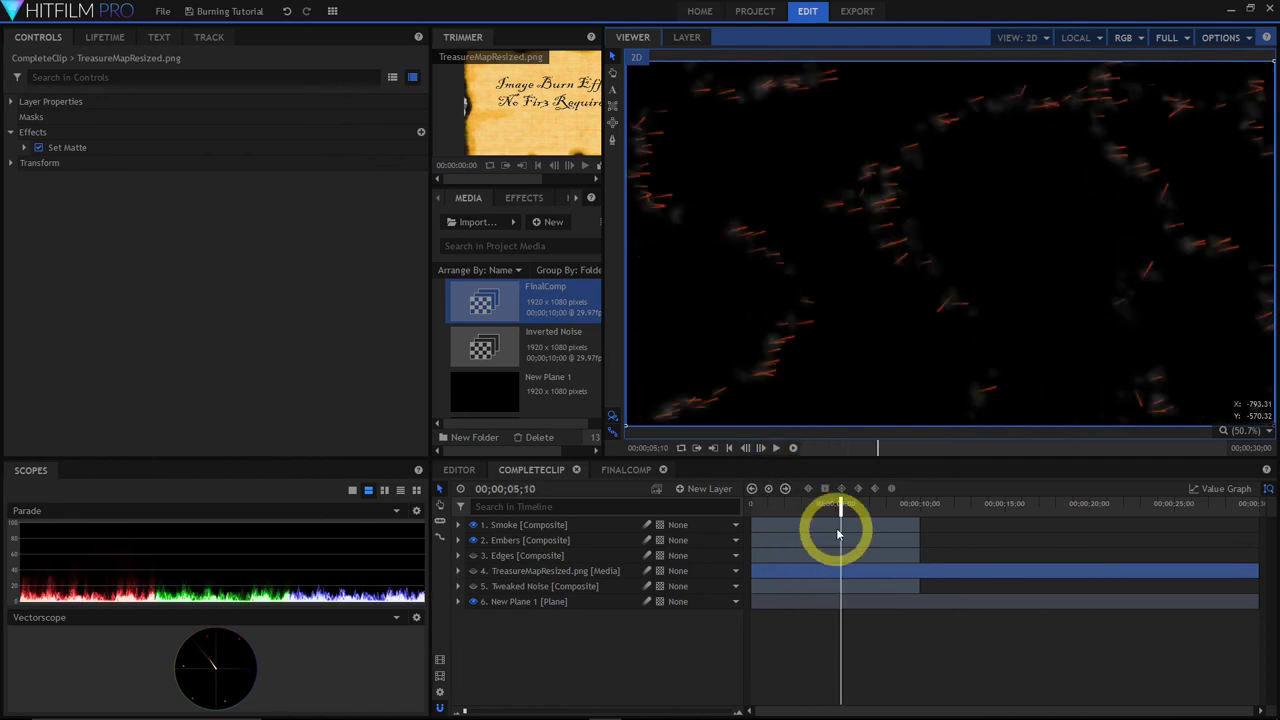
Show the Edges layer again in CompleteClip and move the playhead to 00;00;01;29
click(729, 448)
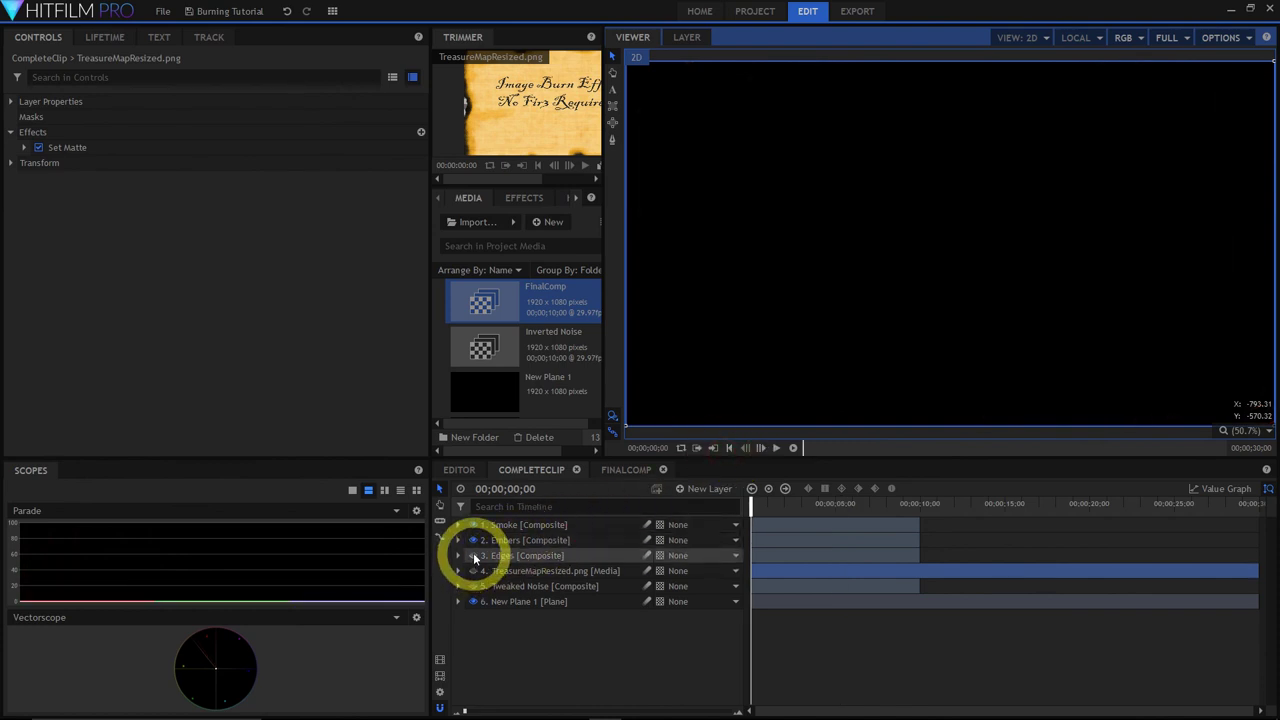
click(475, 558)
click(755, 510)
drag(752, 508, 786, 510)
click(467, 558)
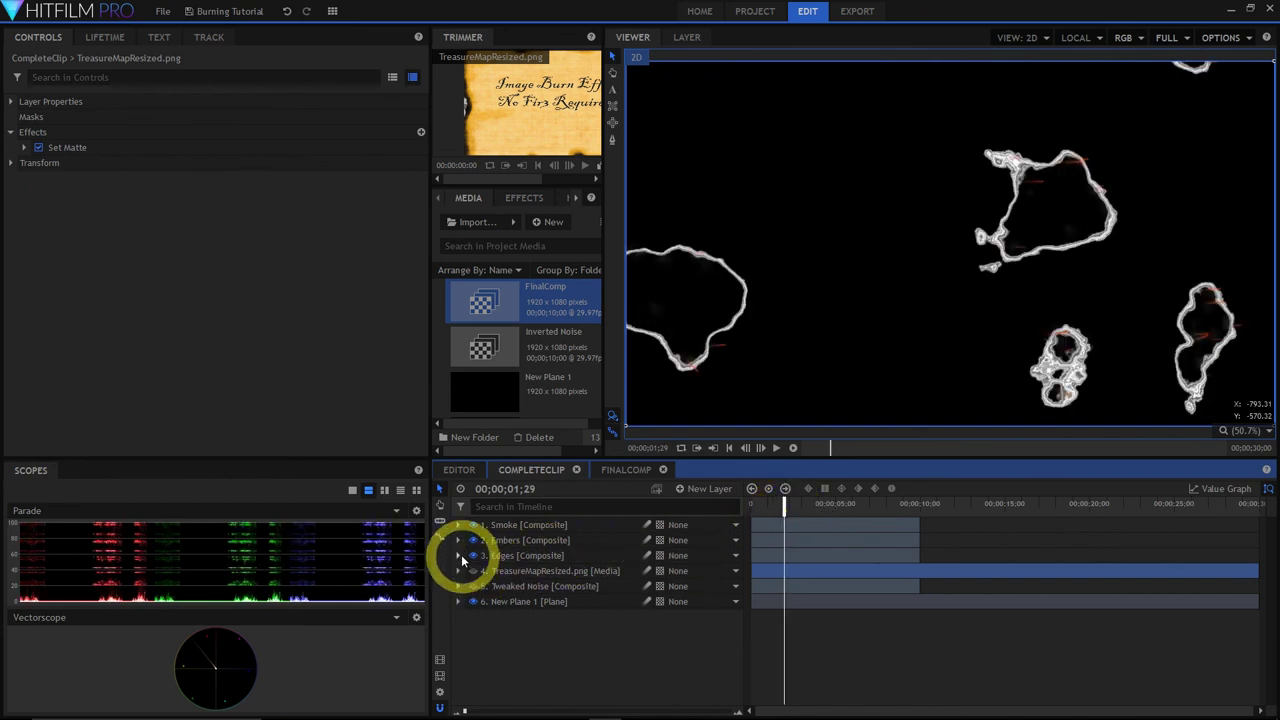
Enable the Tint and Glow effects on the Edges layer and review their settings
click(459, 556)
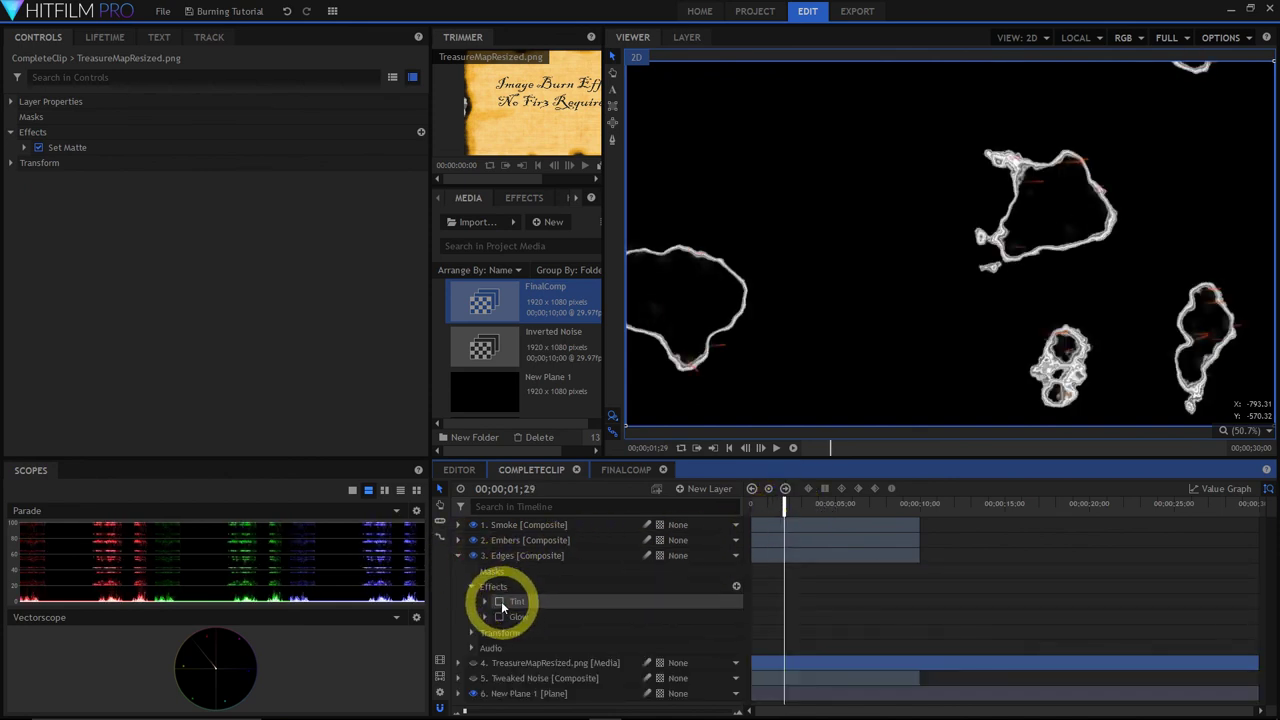
click(500, 602)
click(485, 601)
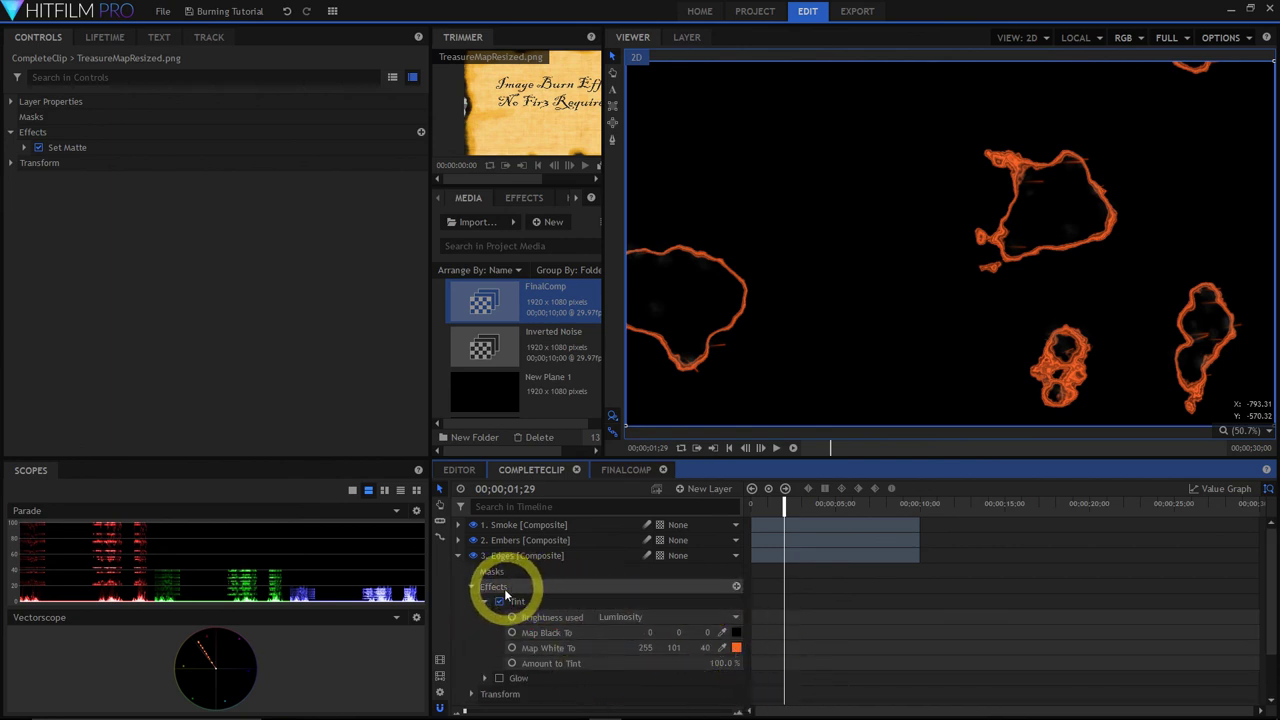
click(485, 601)
click(486, 616)
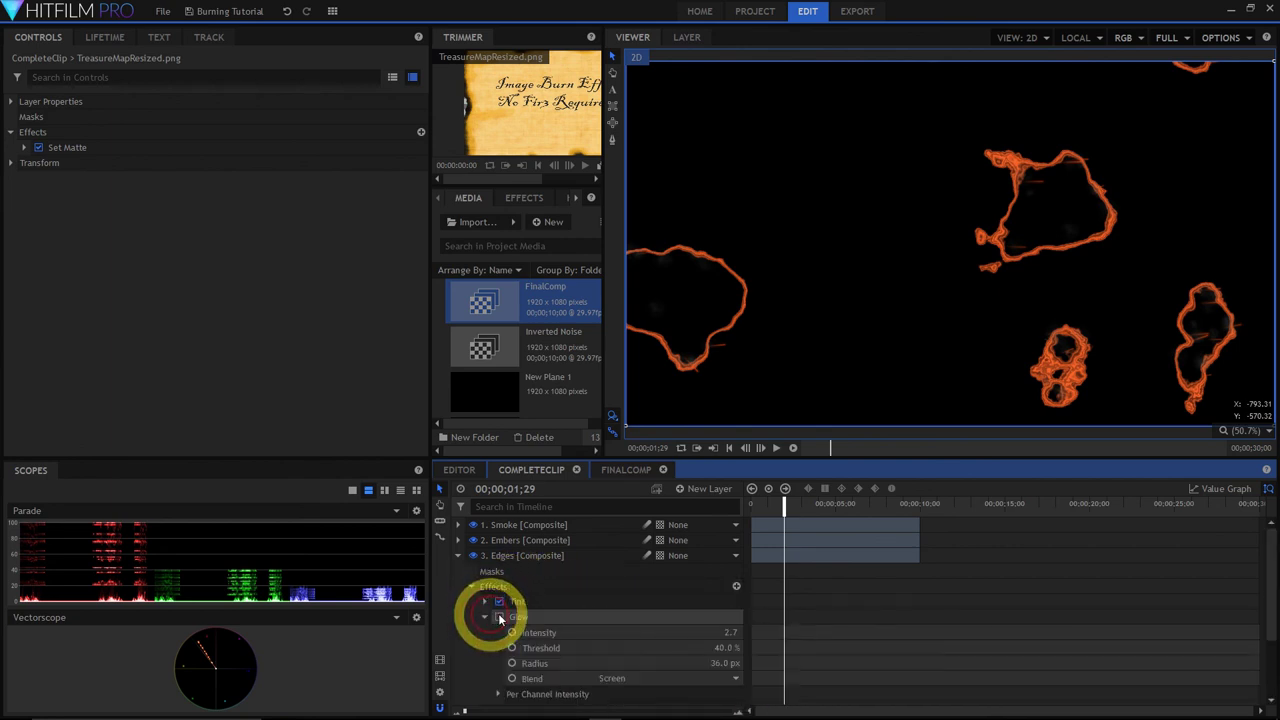
click(501, 617)
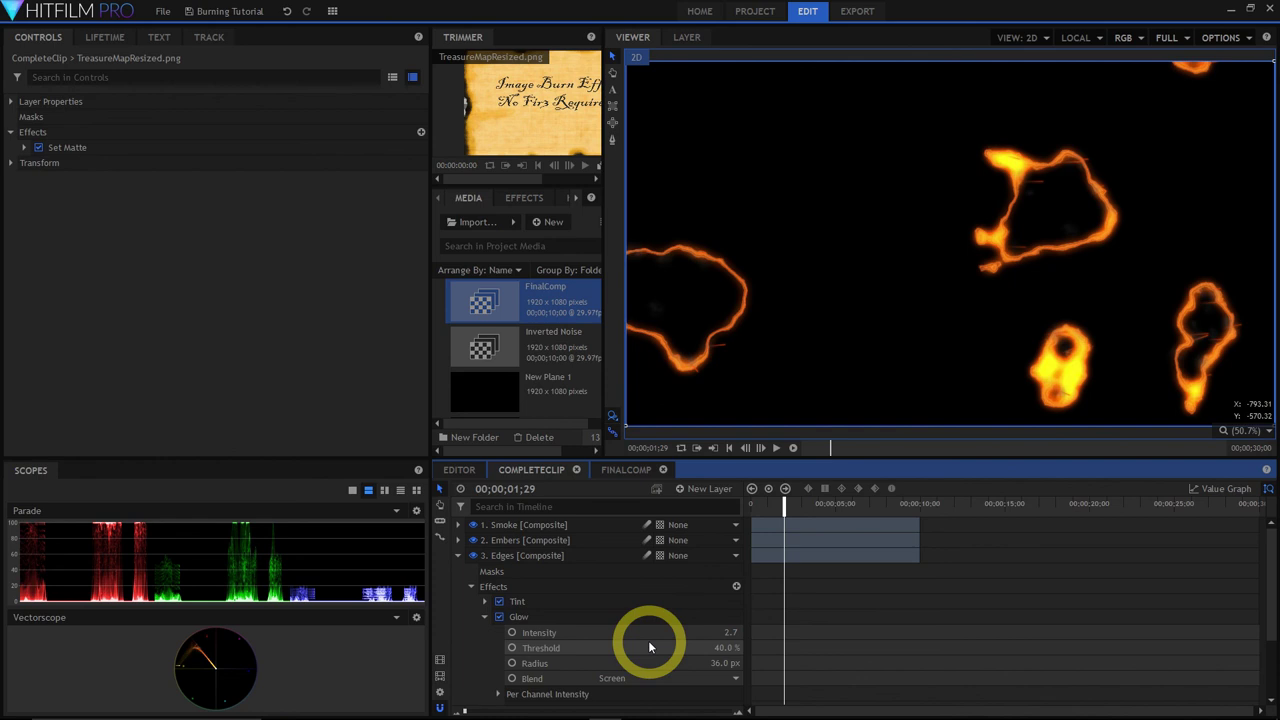
click(476, 588)
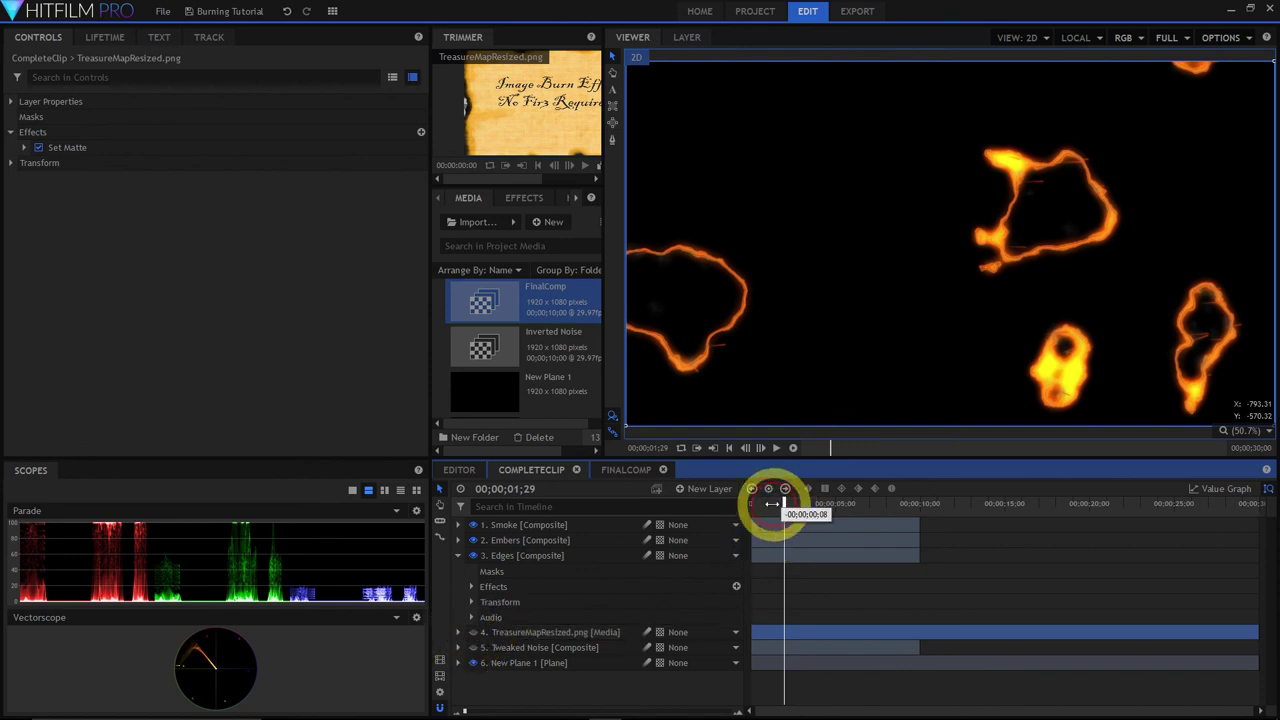
Show the TreasureMapResized.png layer with its Set Matte settings expanded and play the composite from the start
key(Home)
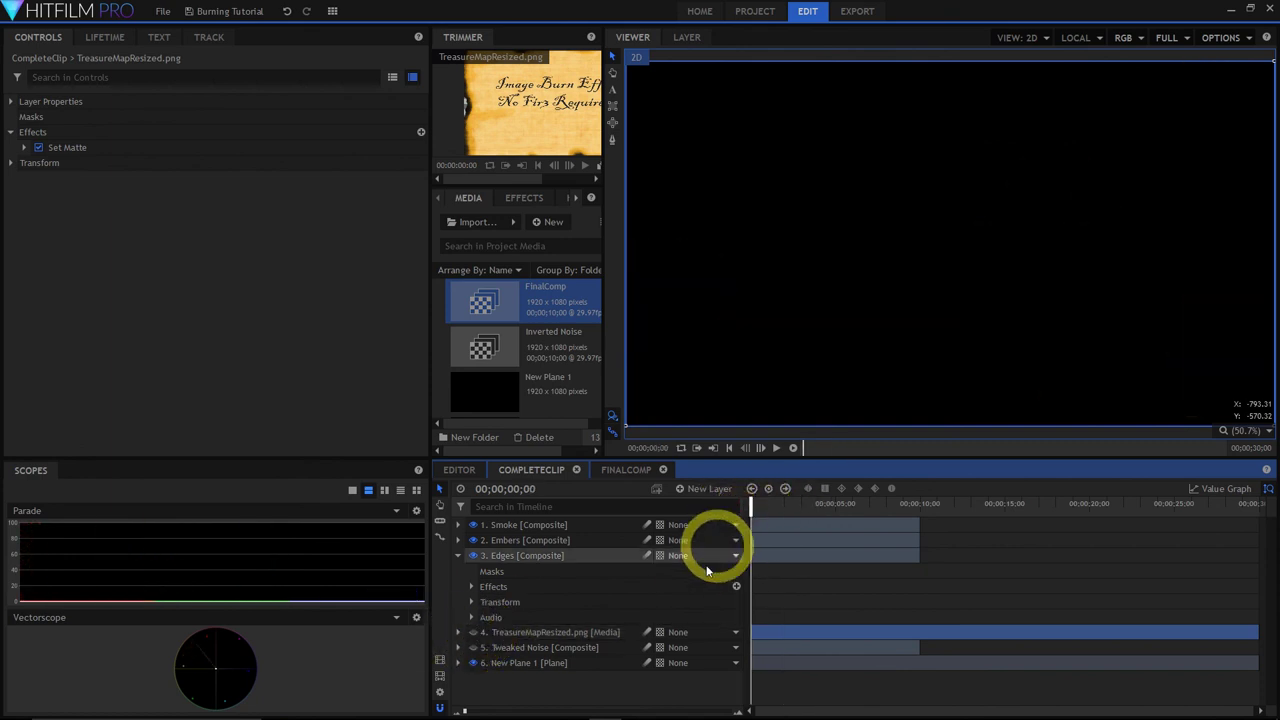
click(458, 632)
click(472, 663)
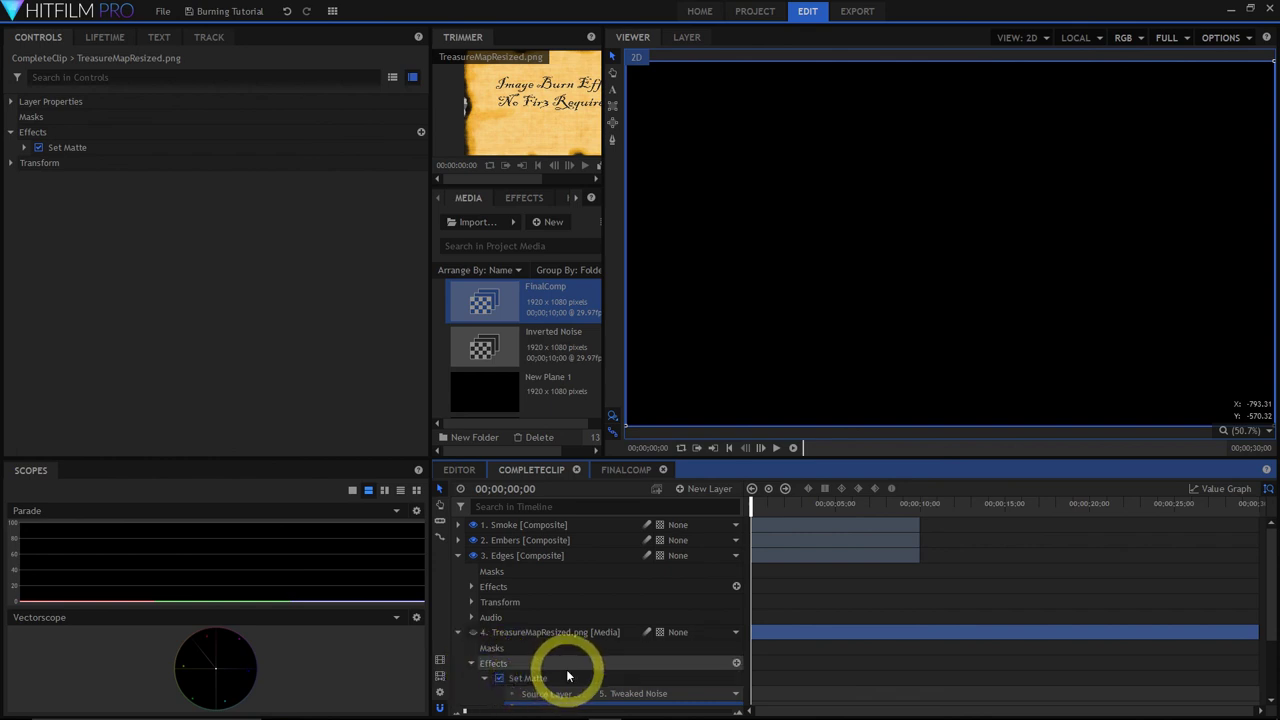
scroll(567, 677, down, 2)
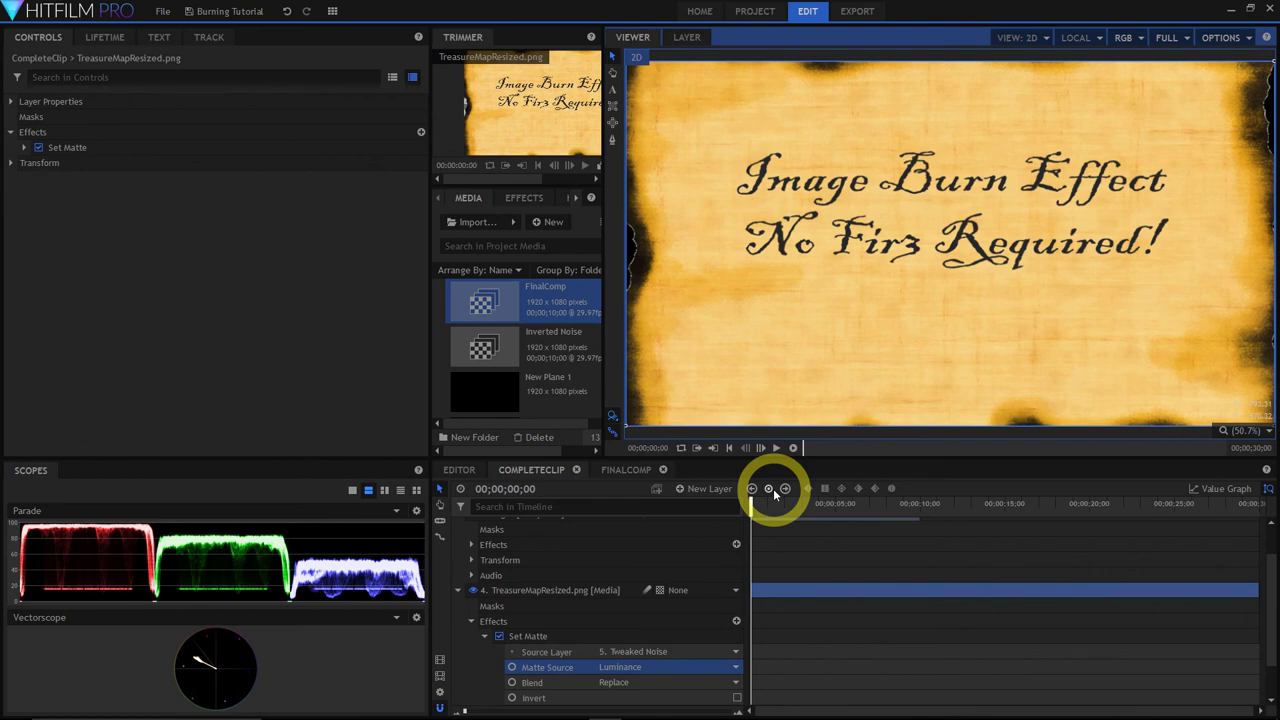
click(777, 449)
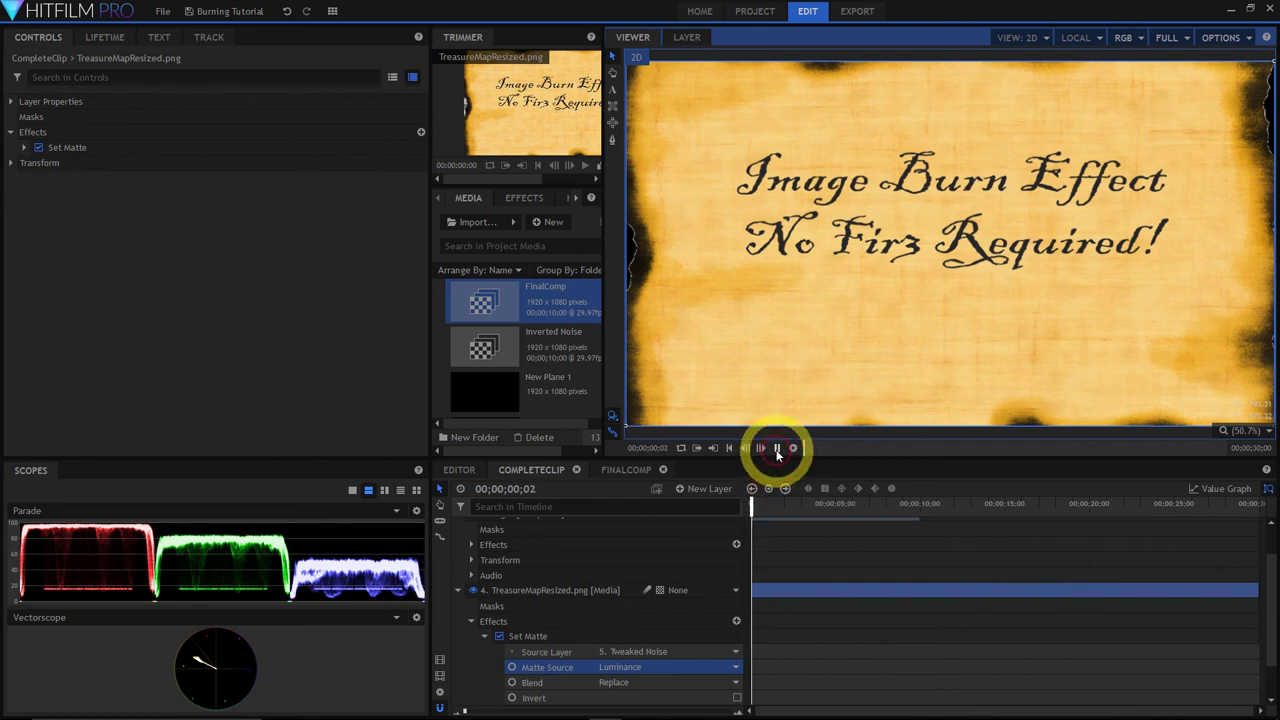